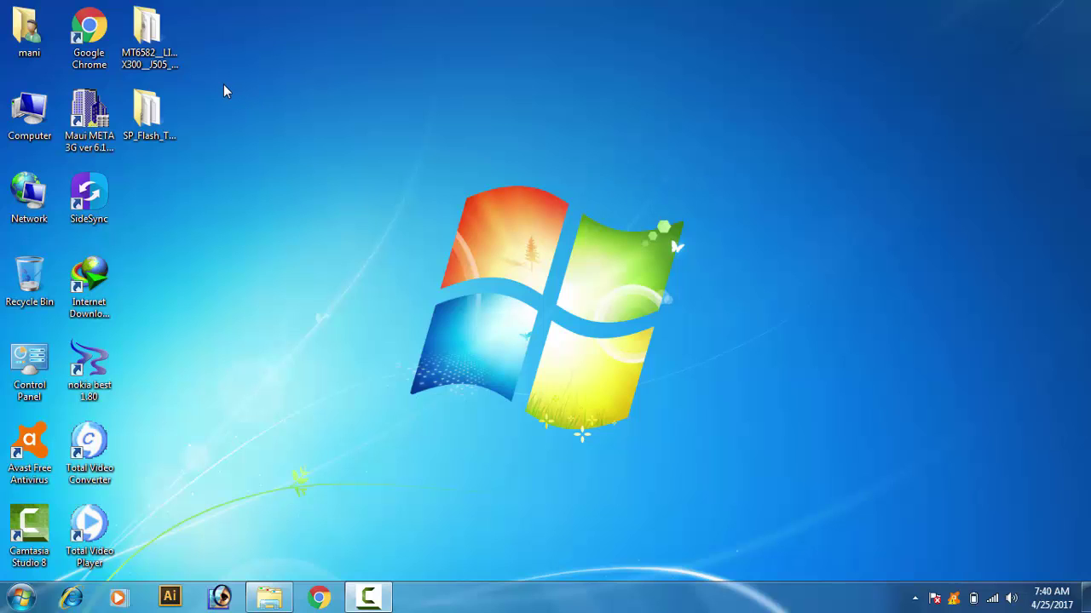
click(147, 30)
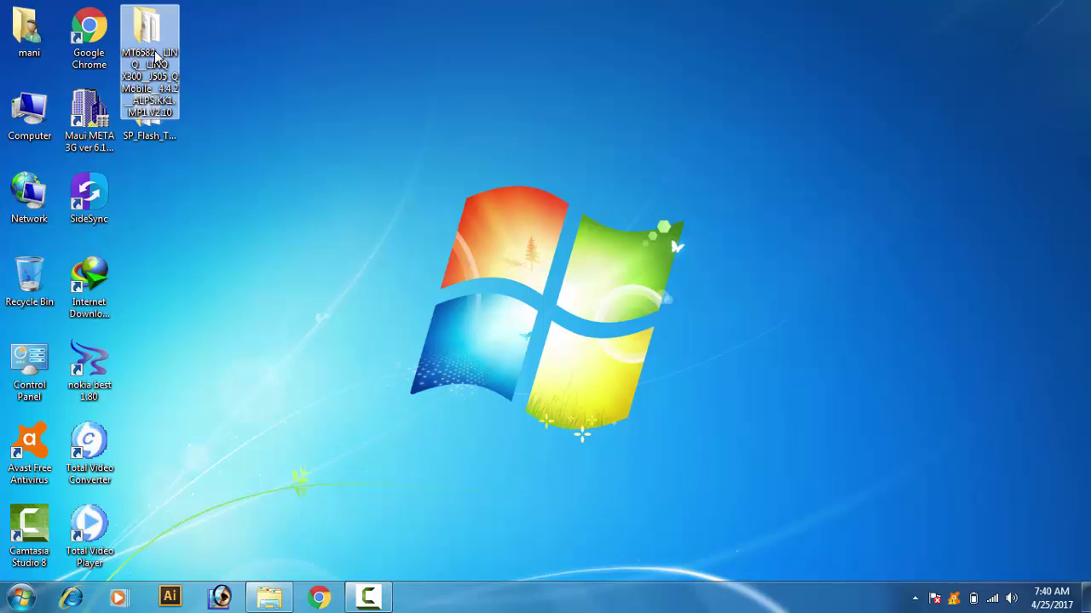
click(276, 47)
right_click(276, 44)
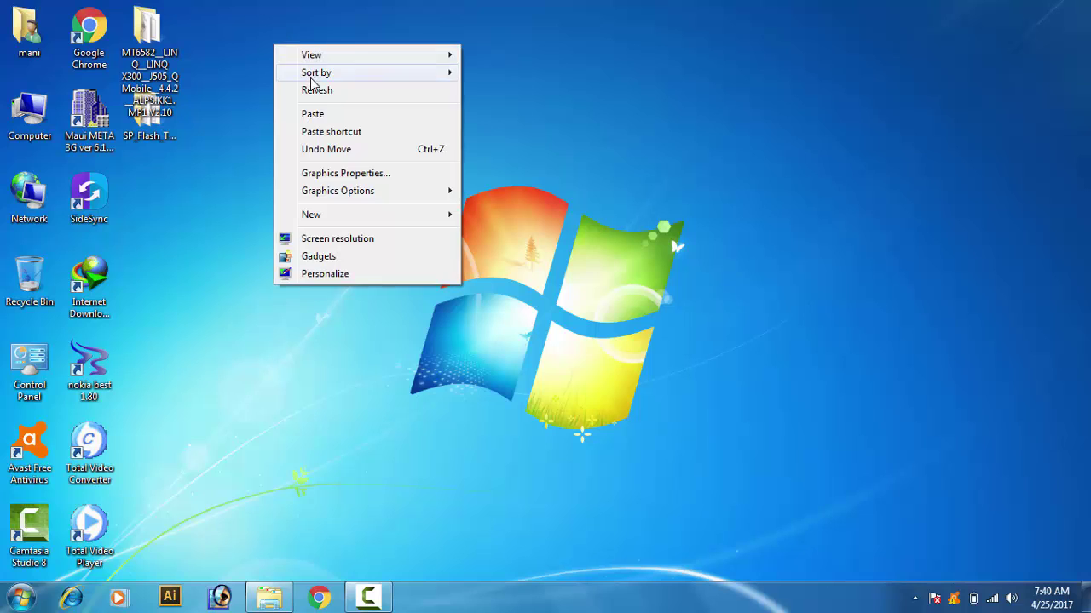
click(313, 90)
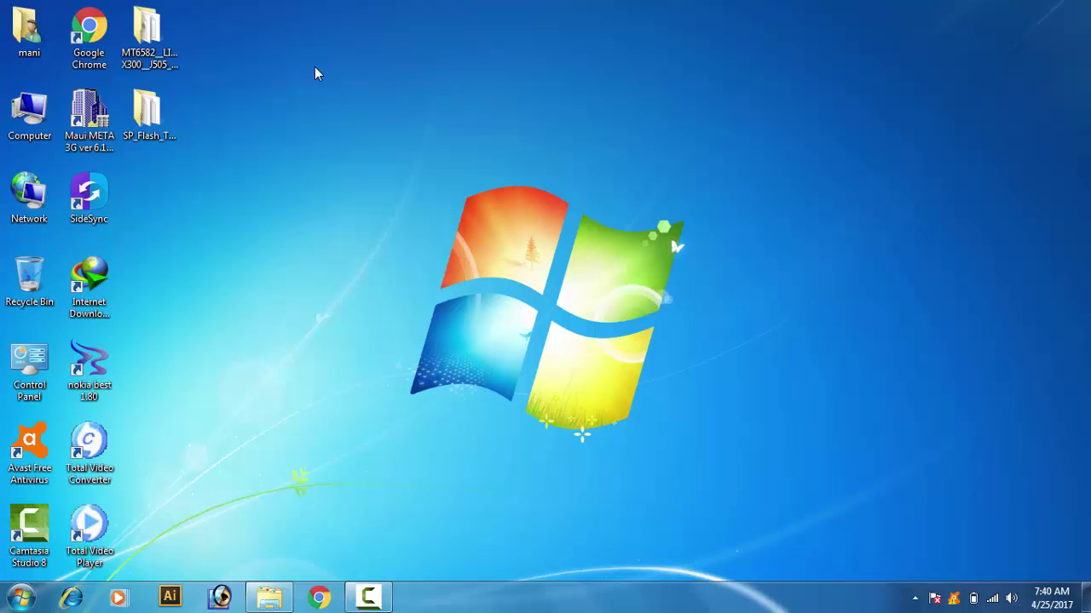
right_click(315, 70)
click(349, 113)
right_click(445, 125)
click(471, 168)
right_click(457, 142)
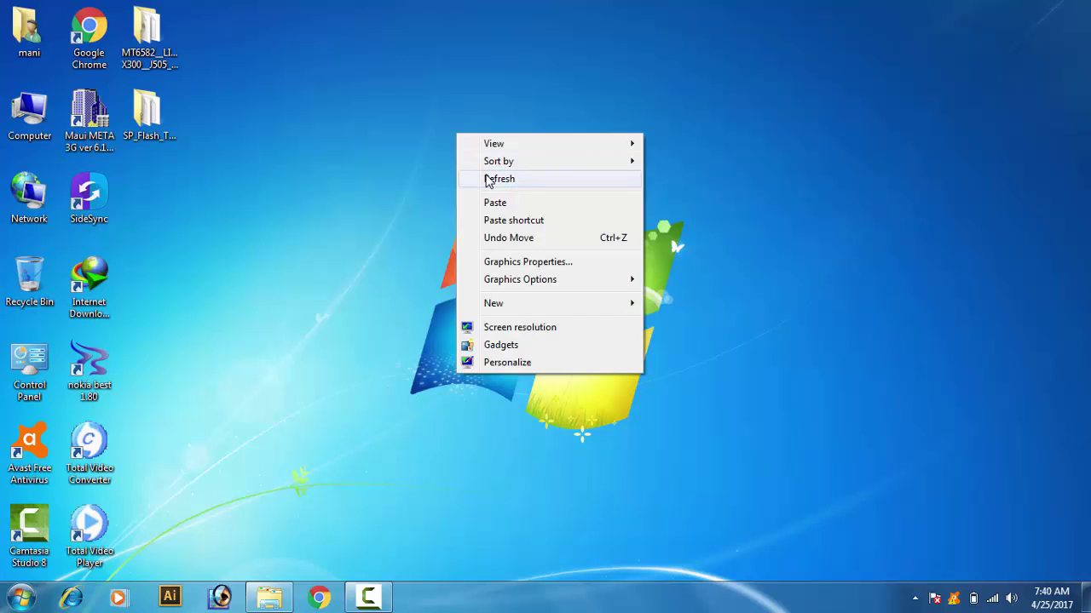
click(481, 176)
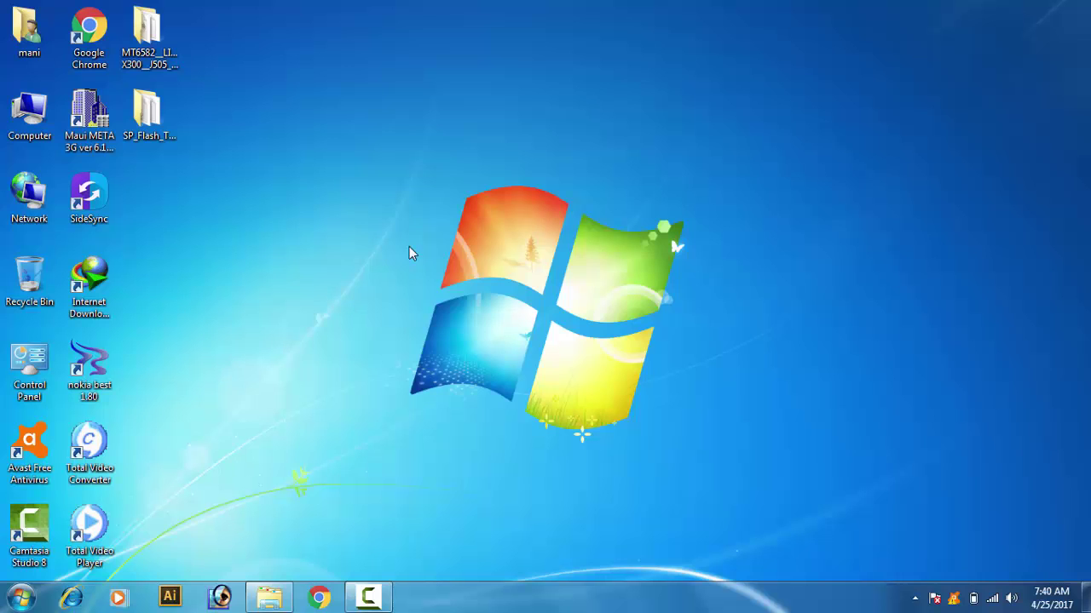
right_click(418, 128)
click(458, 171)
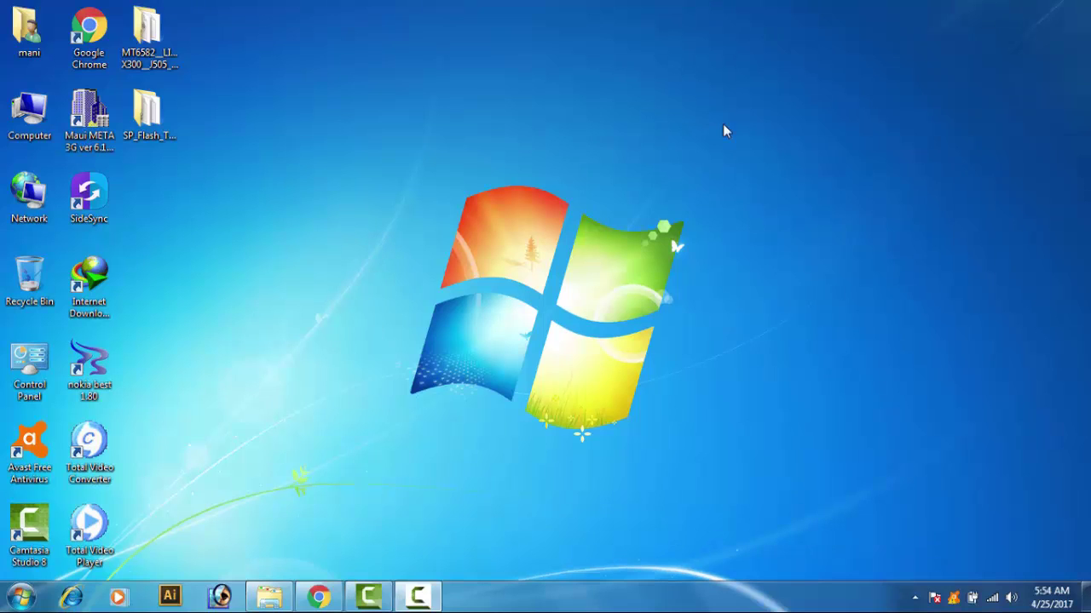
right_click(722, 124)
click(758, 169)
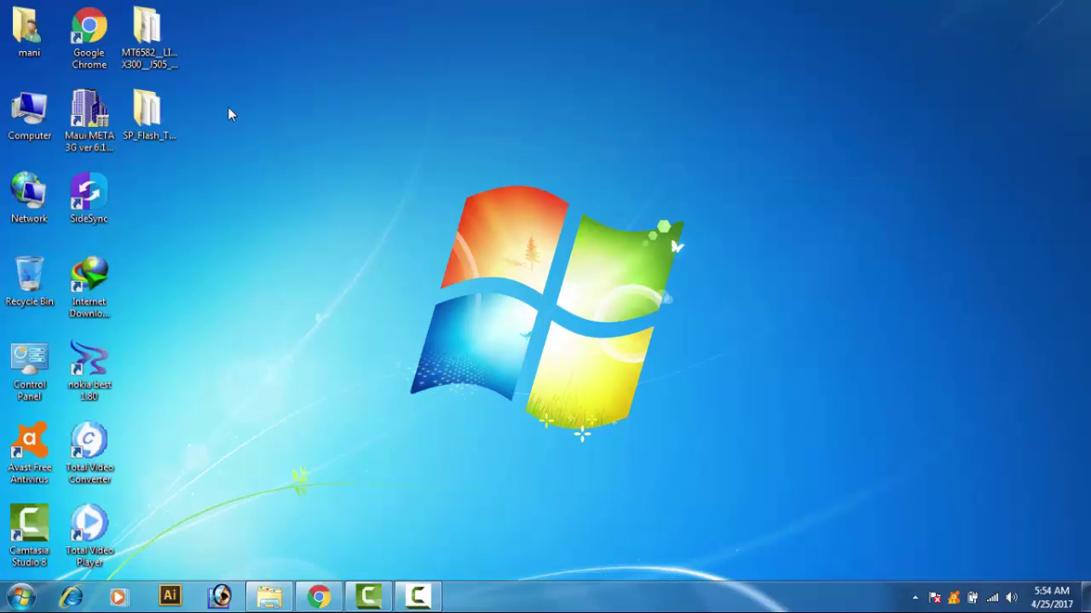
drag(165, 128, 406, 189)
key(Up)
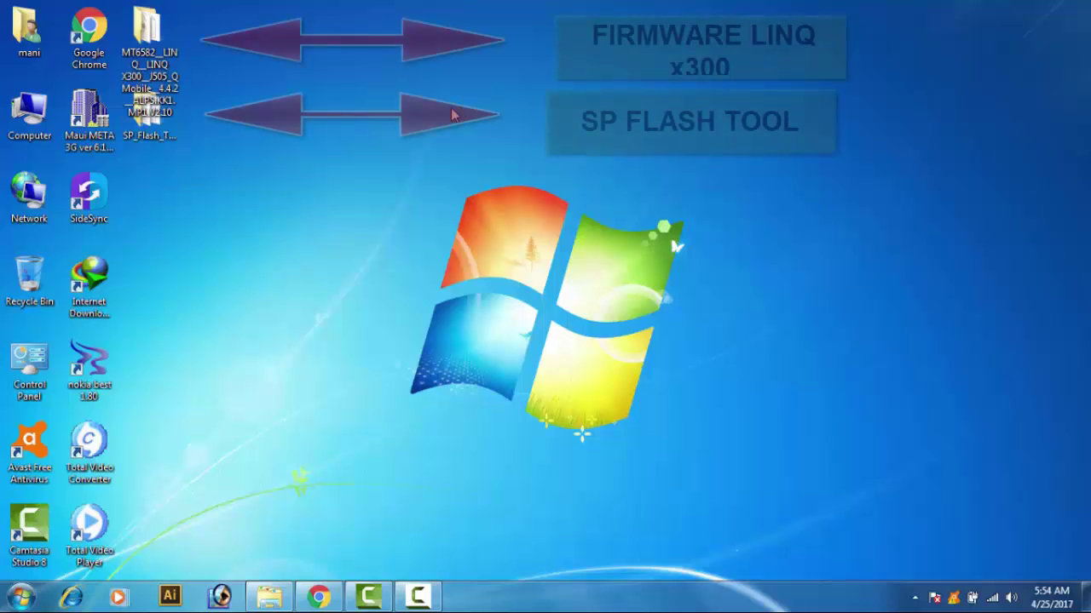
key(Down)
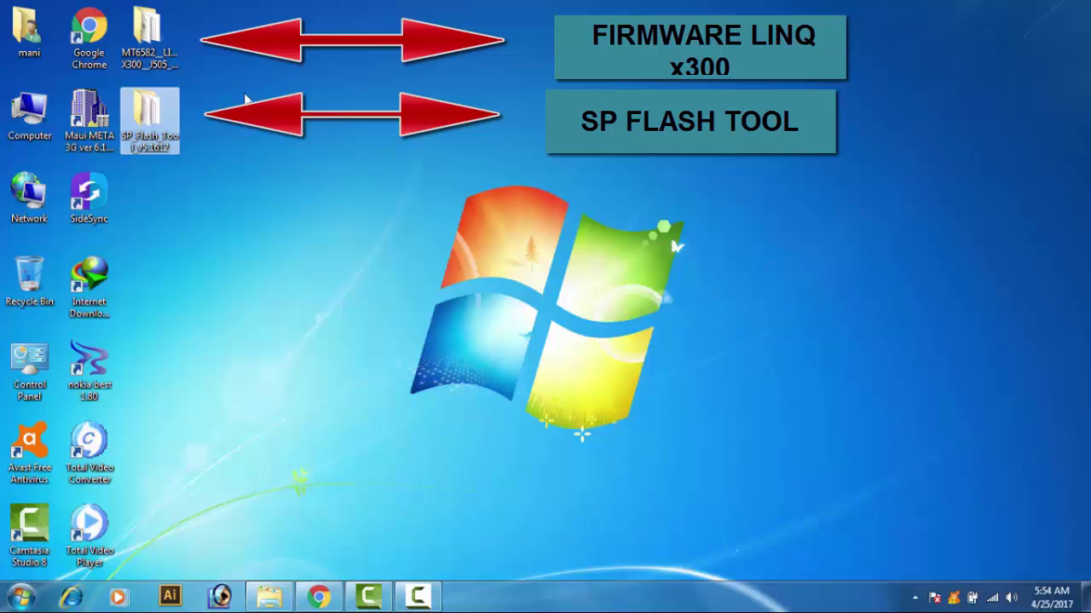
click(218, 78)
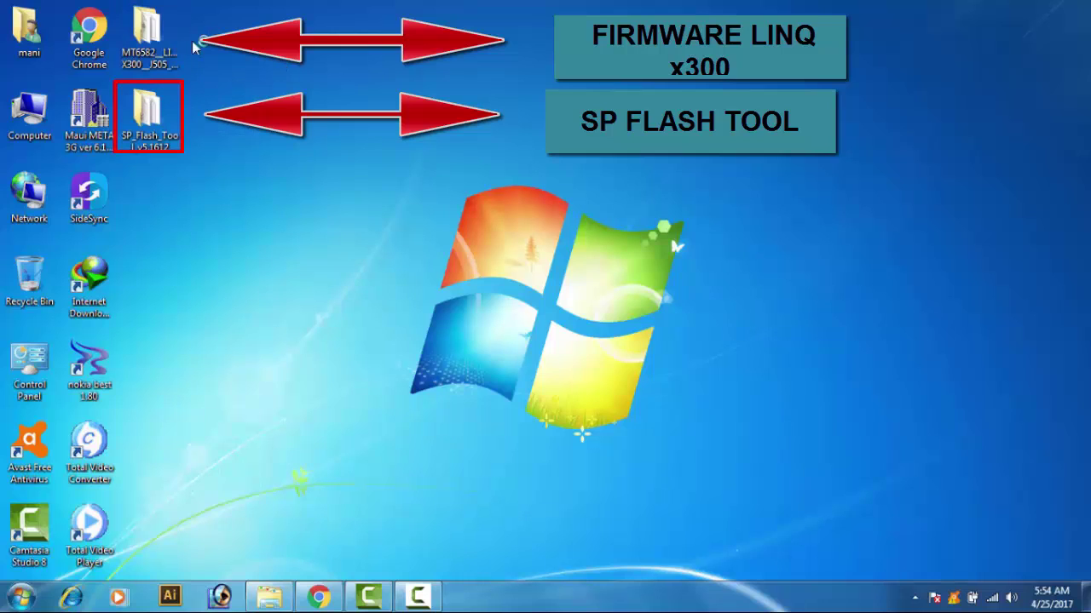
key(F1)
click(1067, 16)
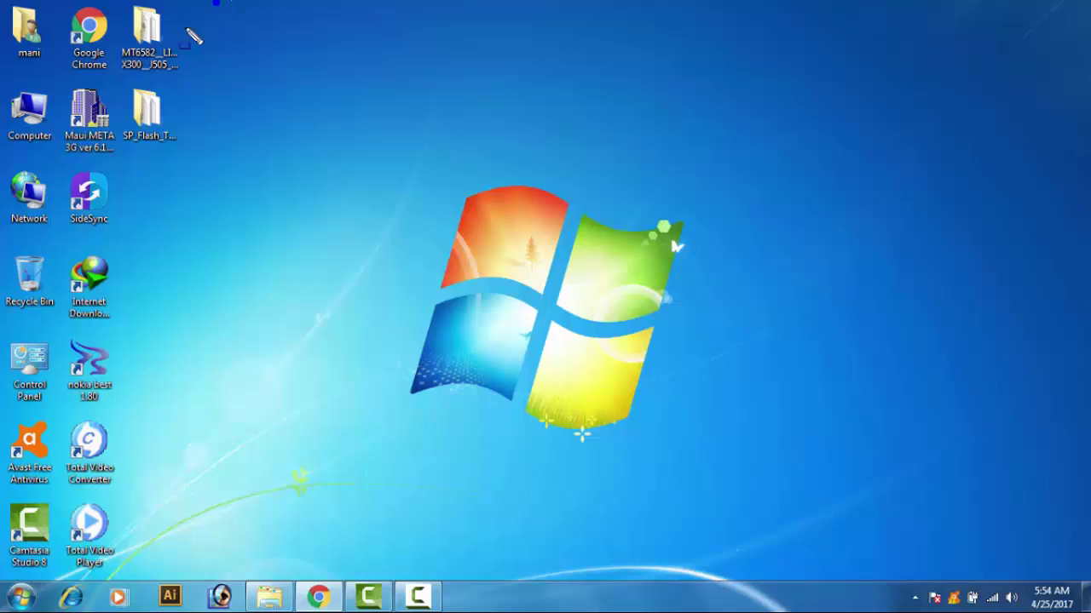
drag(219, 2, 121, 167)
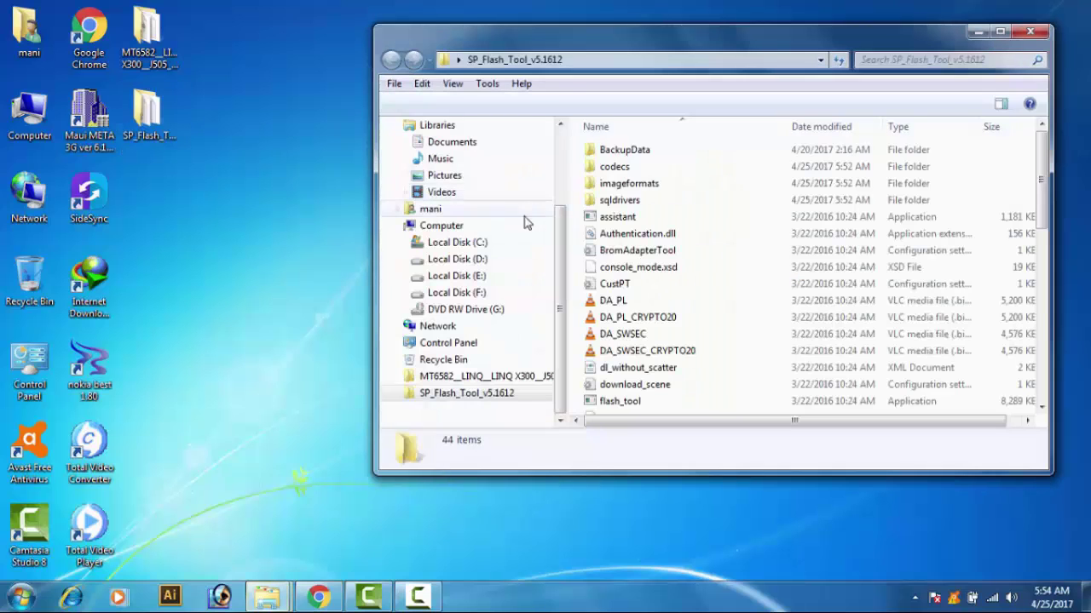
Step: Launch the flash_tool application from the SP_Flash_Tool_v5.1612 folder and maximize its window
scroll(629, 351, down, 1)
click(620, 356)
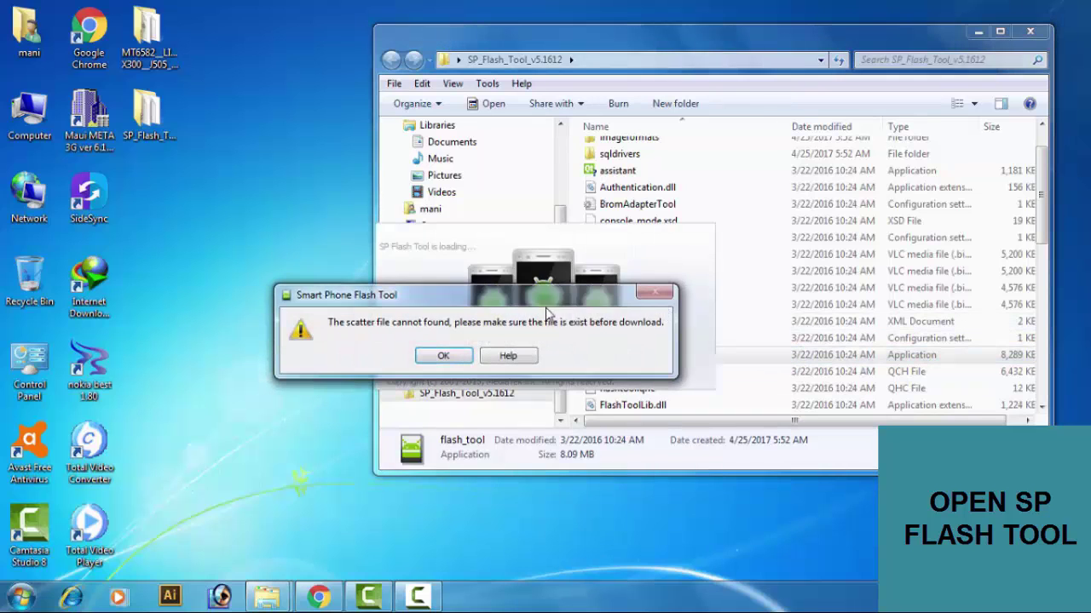
click(435, 356)
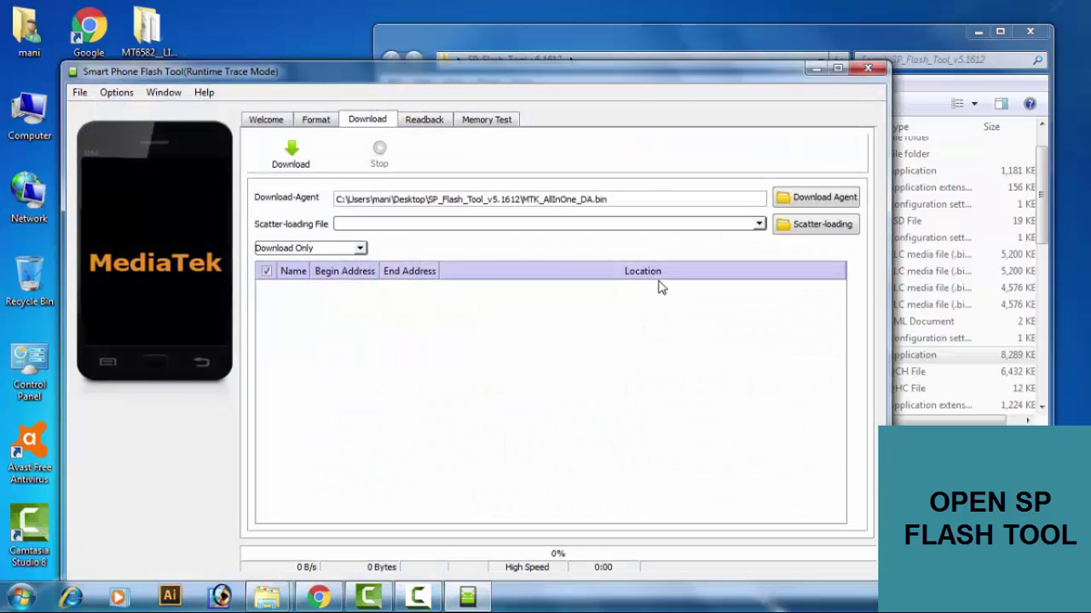
click(837, 70)
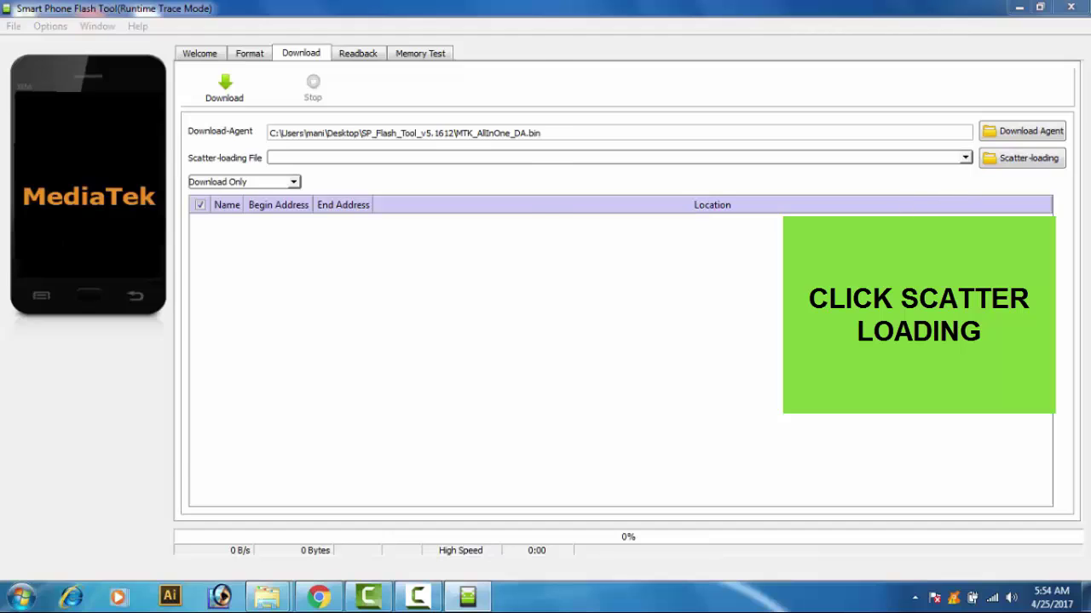
Step: Load the scatter file MT6582_Android_scatter from the MT6582 LINQ X300 firmware folder on the desktop
click(1023, 158)
click(77, 127)
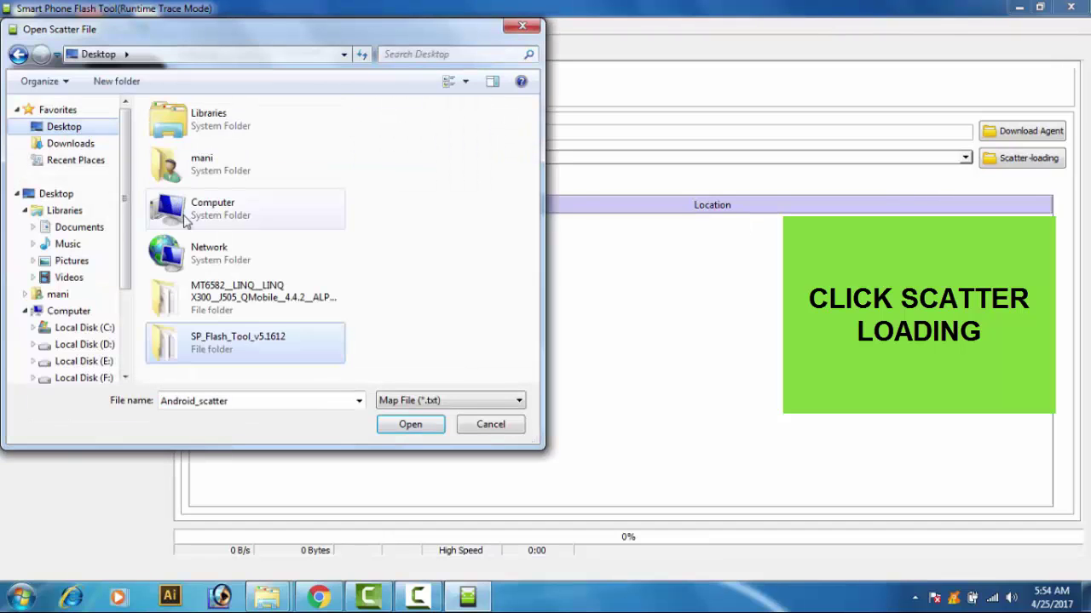
click(226, 309)
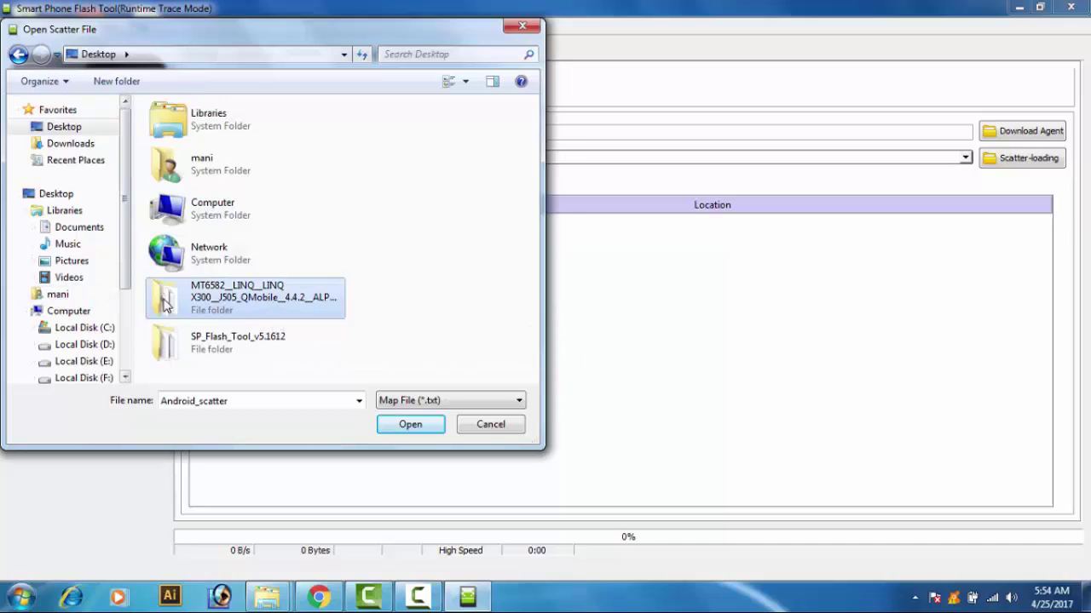
double_click(216, 305)
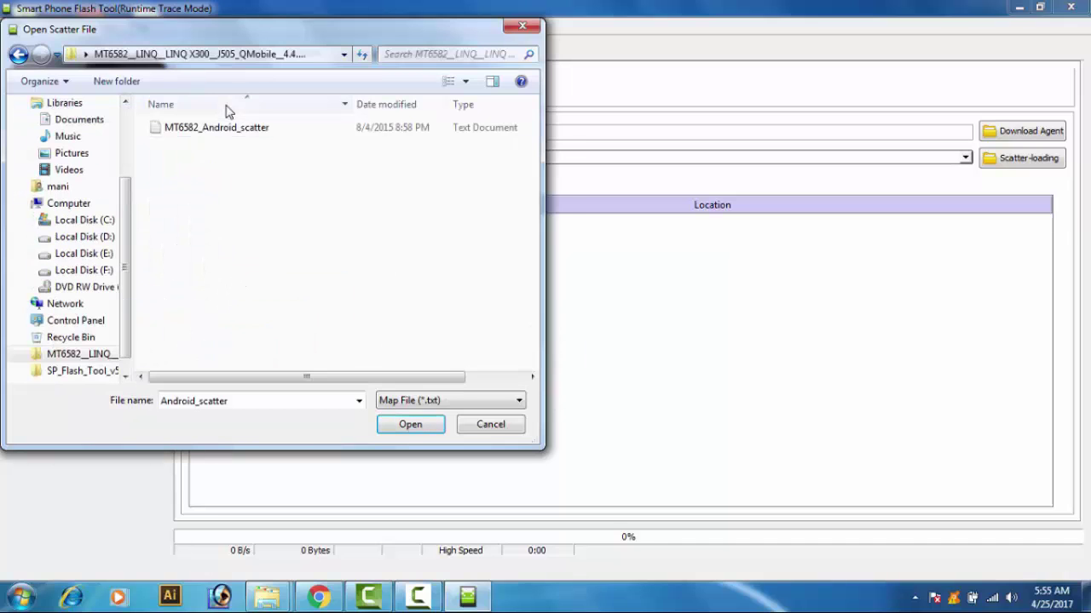
double_click(234, 131)
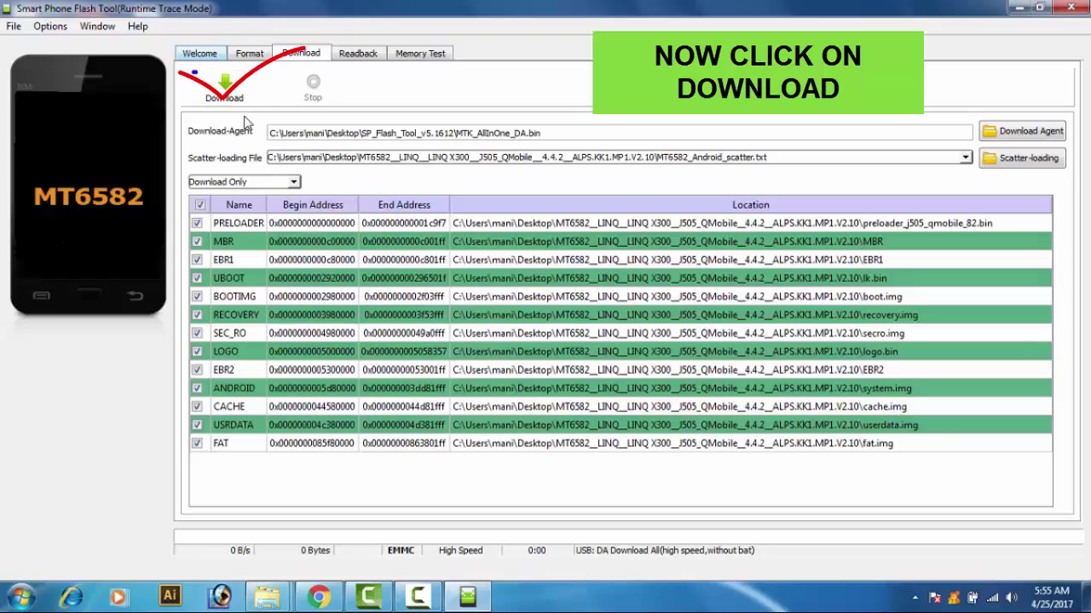
Step: Start flashing all the loaded MT6582 firmware partitions to the phone in Download Only mode
click(205, 84)
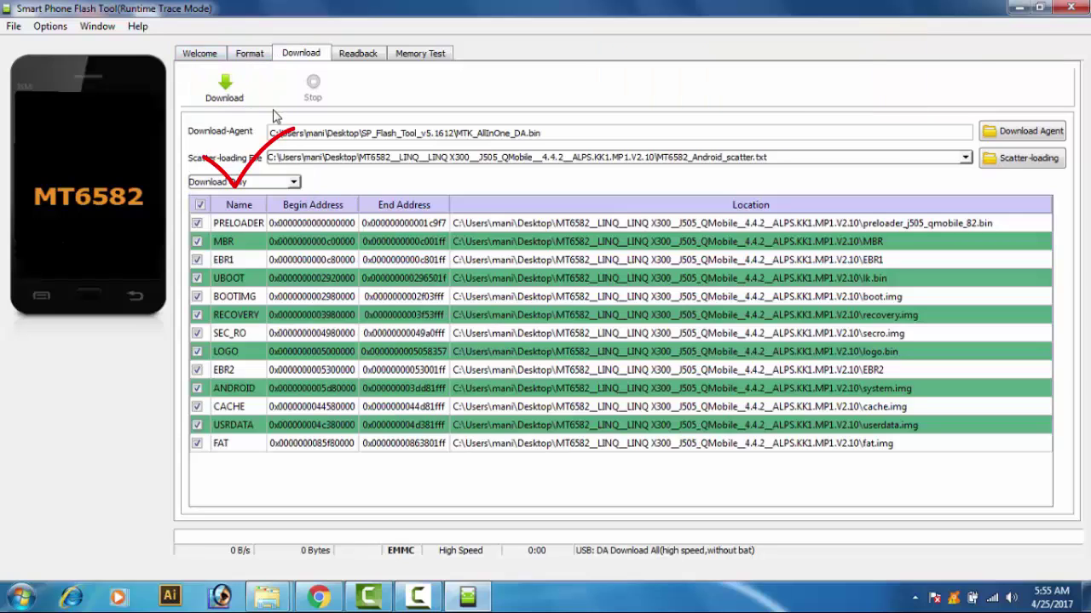
click(224, 88)
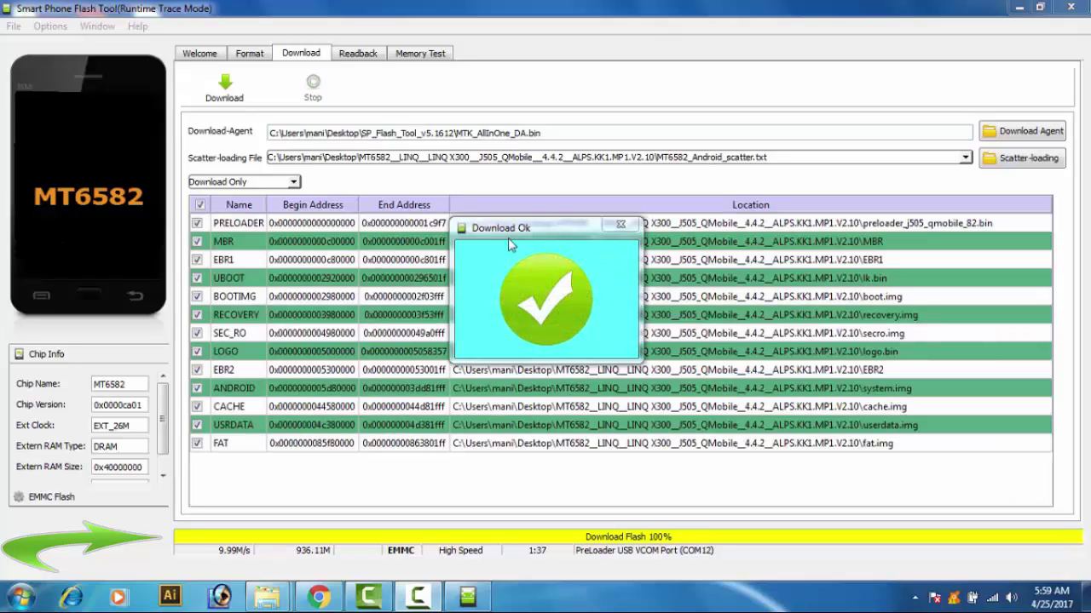
mouse_move(459, 223)
mouse_down()
mouse_move(513, 303)
mouse_move(647, 365)
mouse_up()
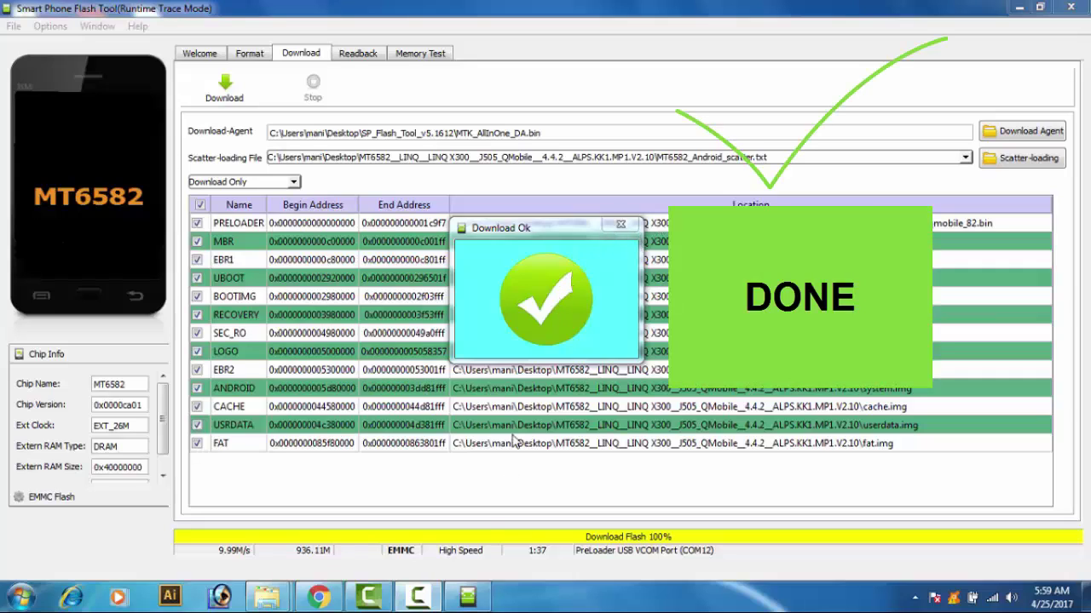
click(467, 595)
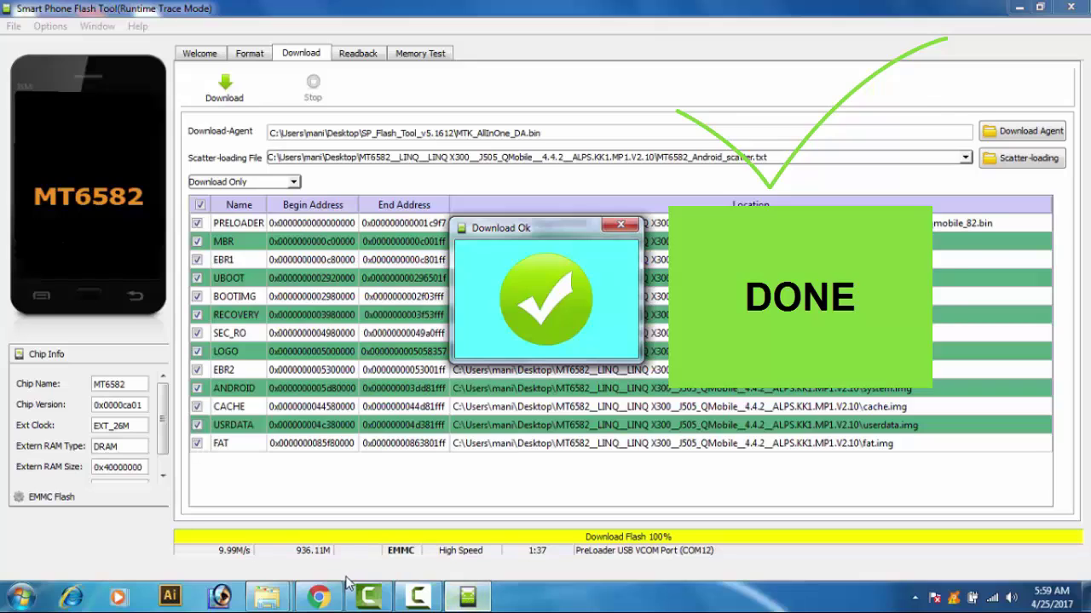
click(416, 597)
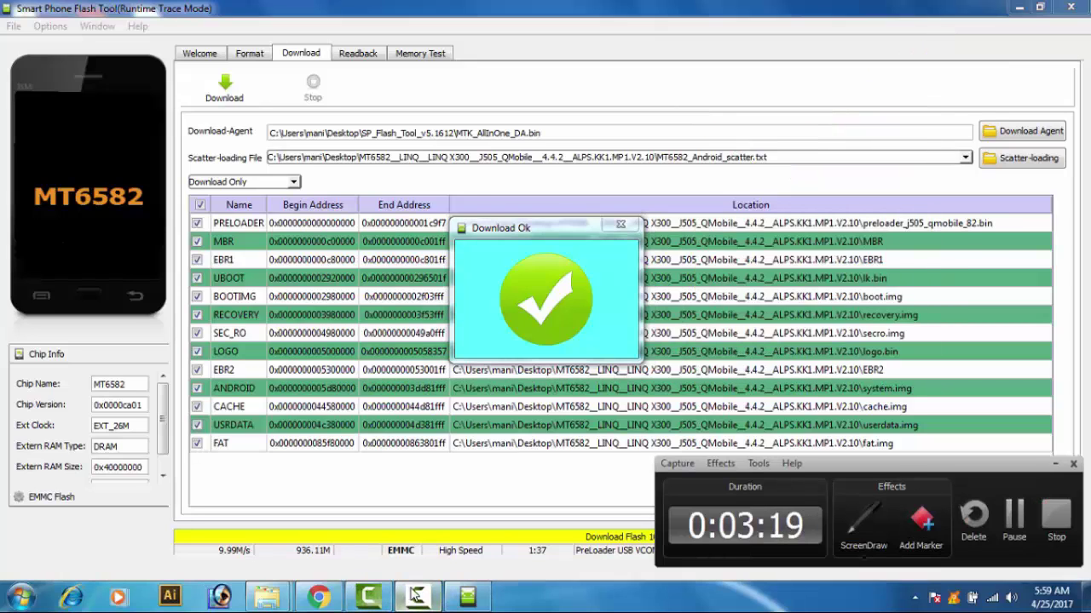
click(417, 595)
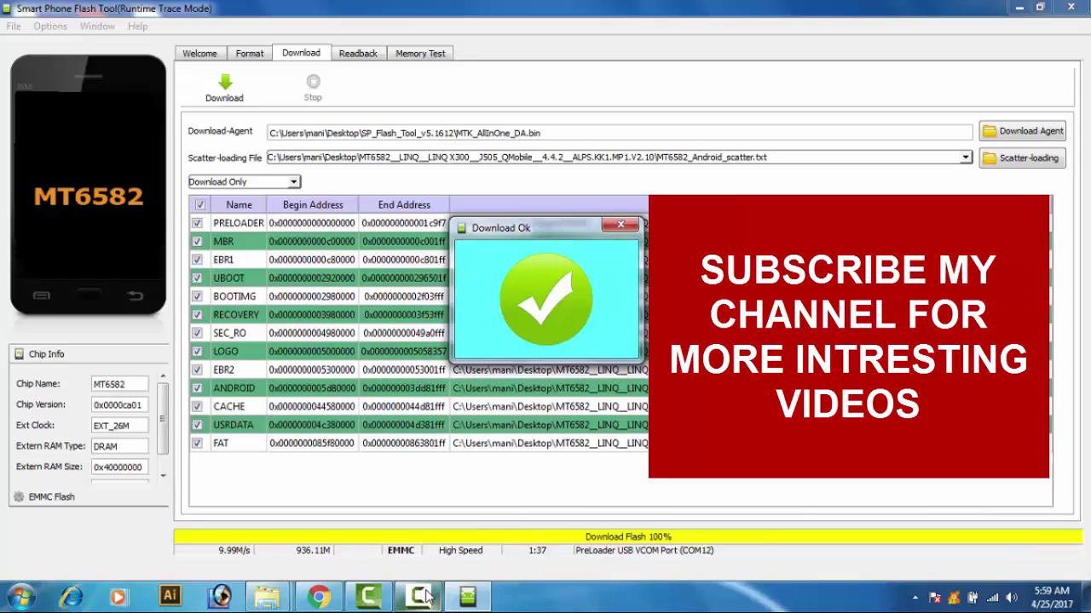
mouse_move(426, 596)
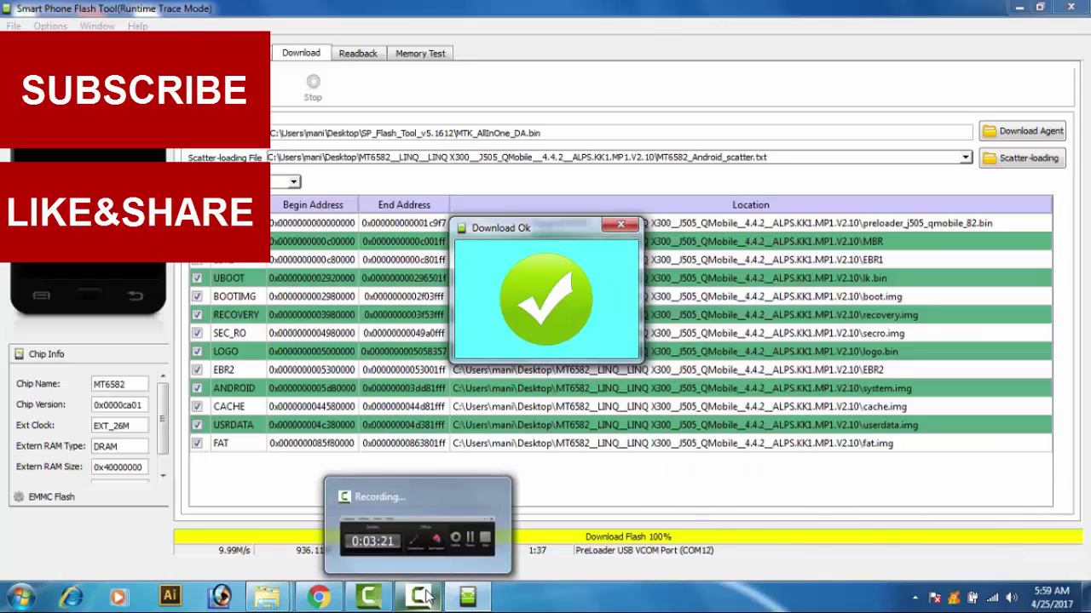
click(426, 596)
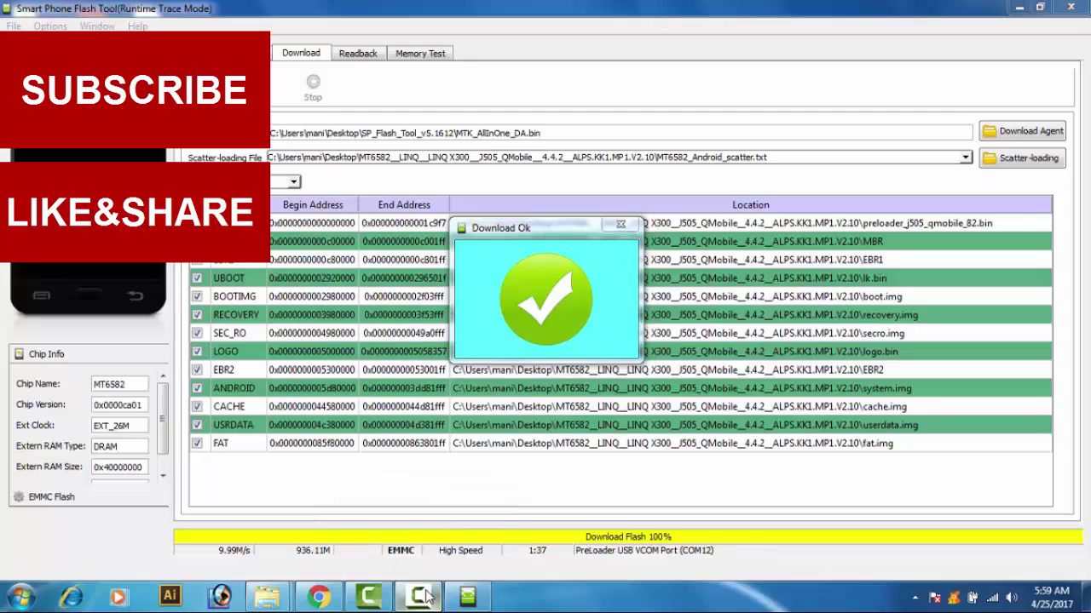